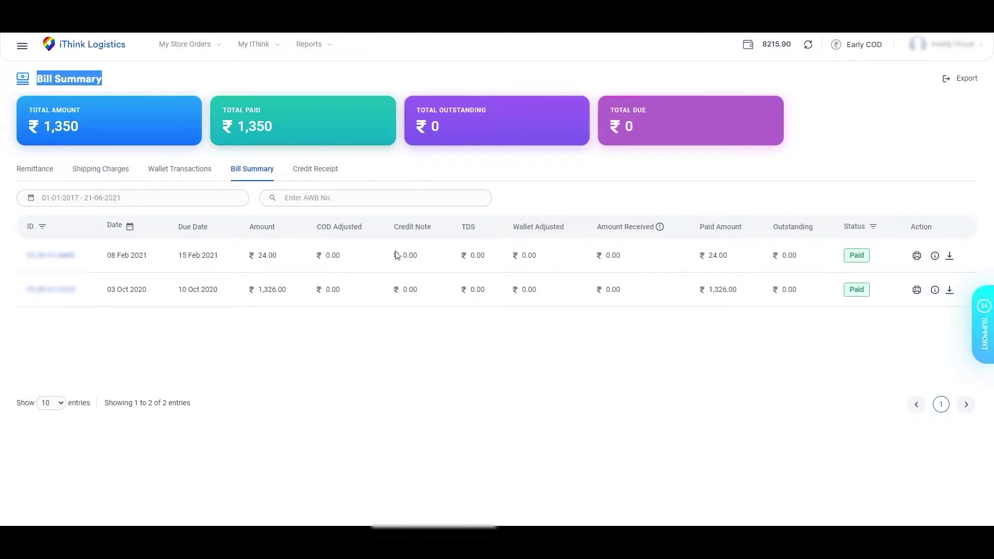
- Open the Bill Summary page from the Billing section and set its date range to All
left_click(184, 199)
left_click(80, 220)
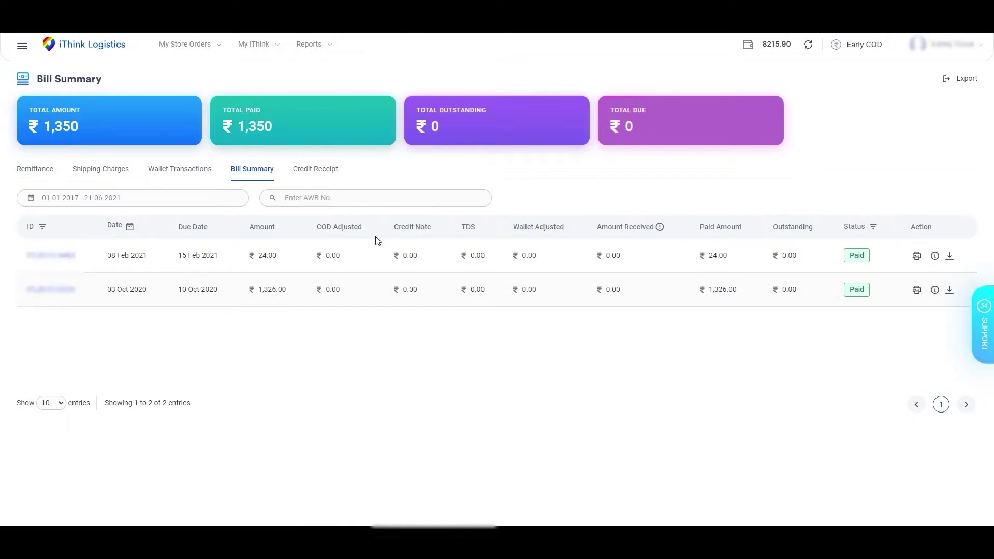
left_click(28, 49)
left_click_drag(24, 328, 58, 334)
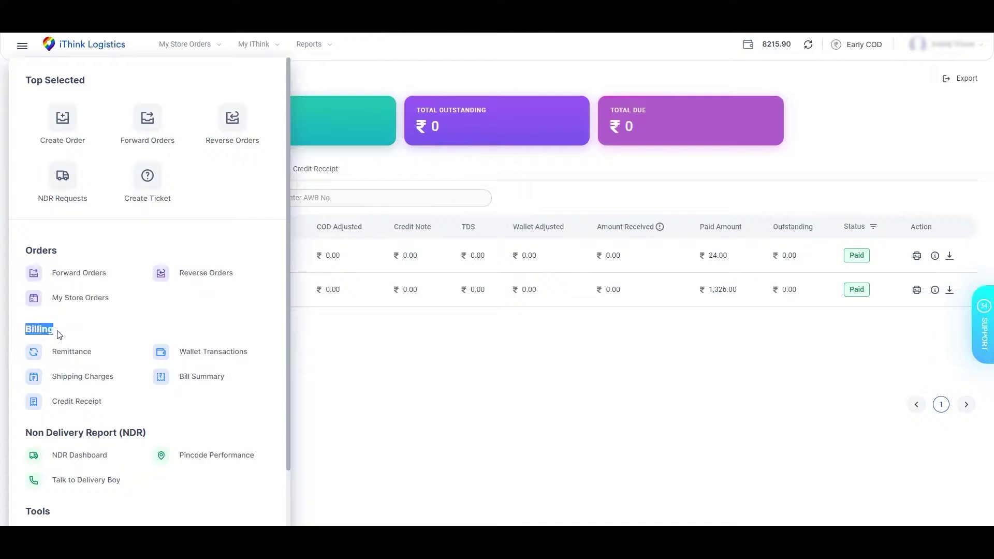
left_click(199, 378)
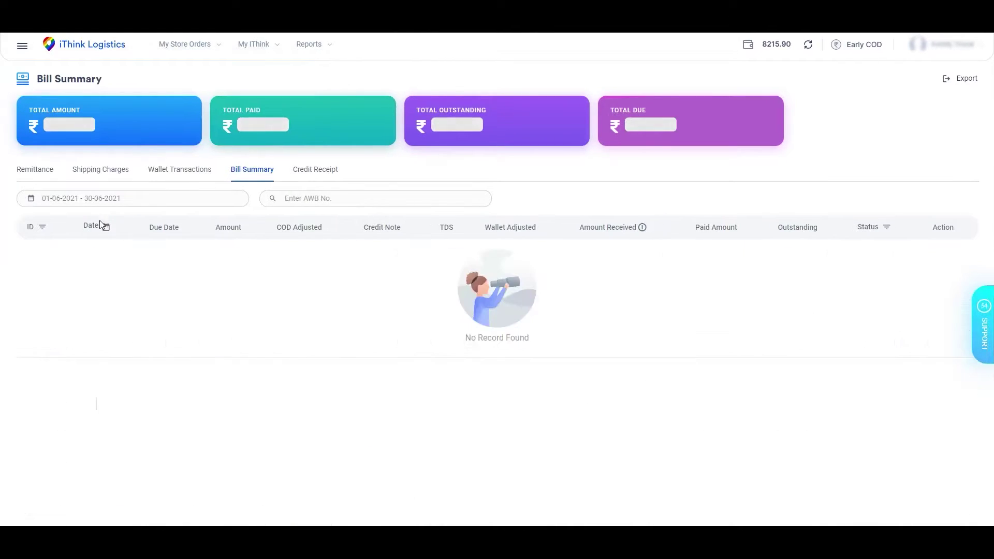
left_click(70, 198)
left_click(71, 217)
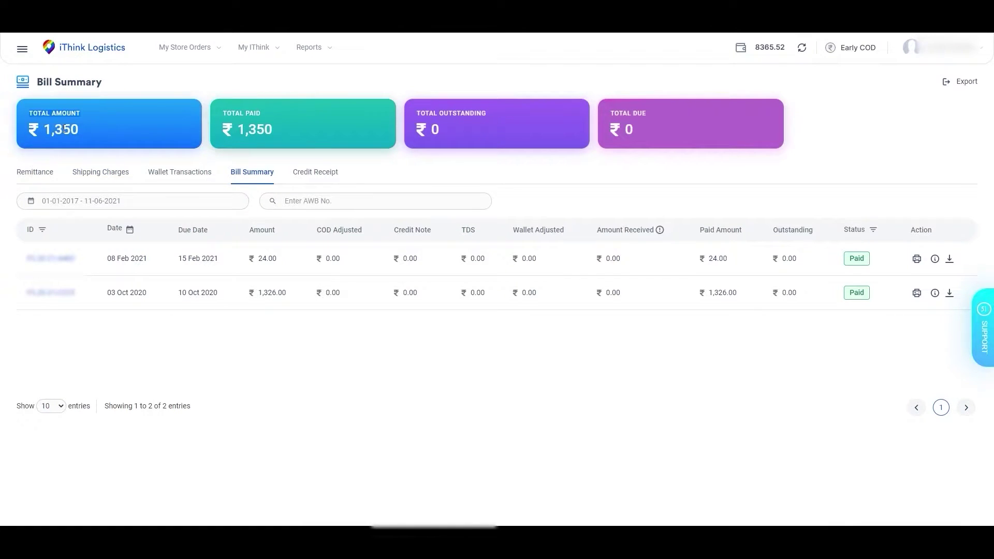
- Examine the Total Paid, Total Outstanding and Total Due cards together with the adjustment, Amount Received, Paid Amount and Outstanding columns
left_click_drag(222, 110, 260, 113)
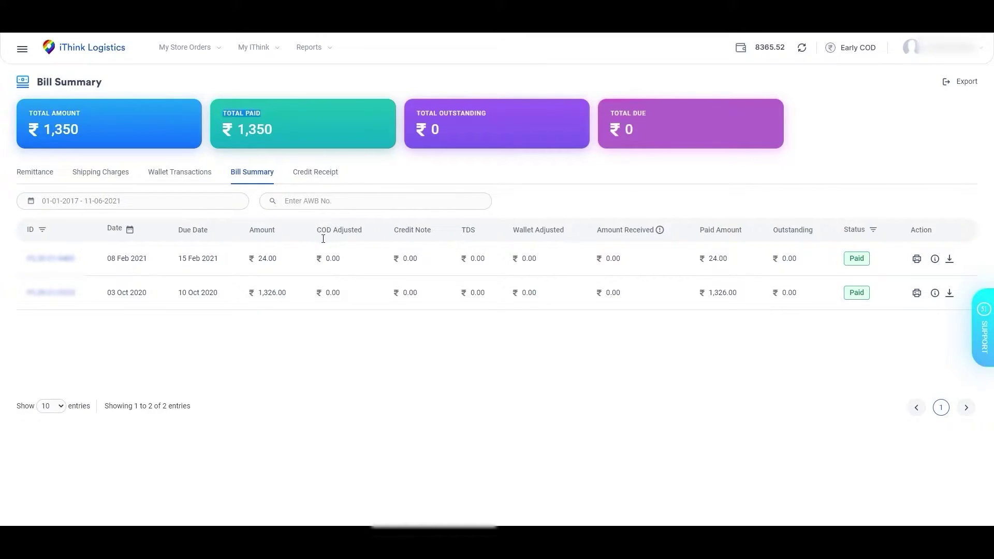
left_click_drag(324, 239, 657, 237)
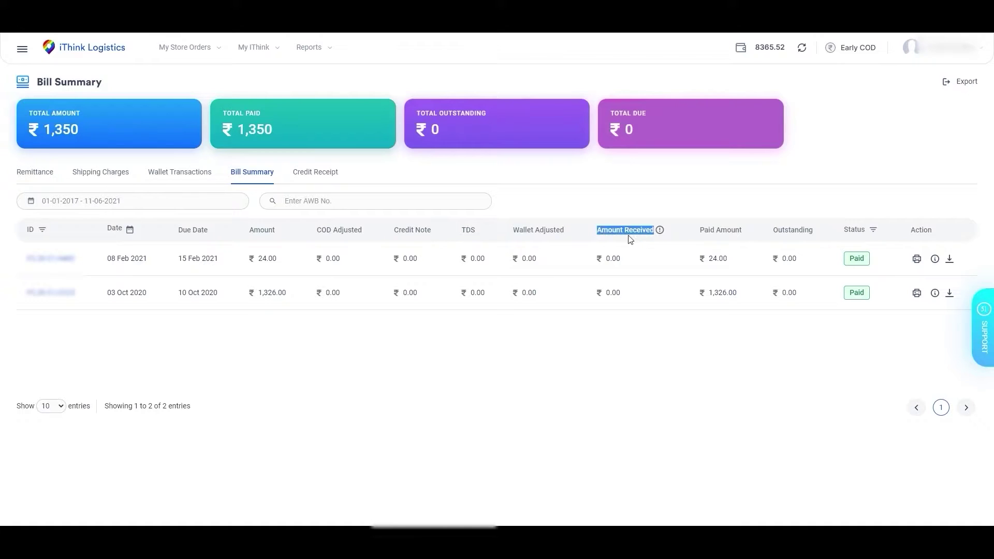
left_click_drag(700, 233, 740, 233)
left_click(712, 236)
left_click_drag(773, 230, 814, 231)
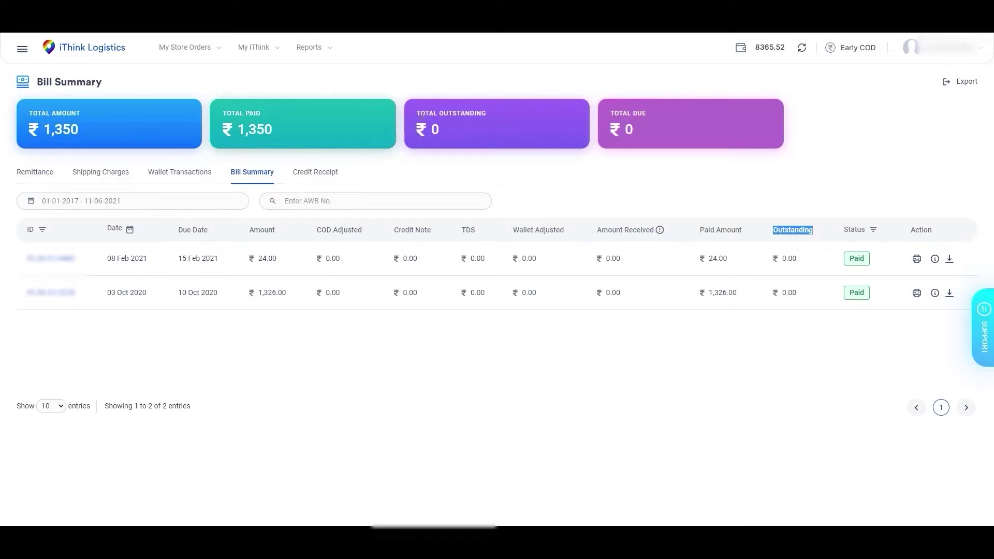
left_click(441, 113)
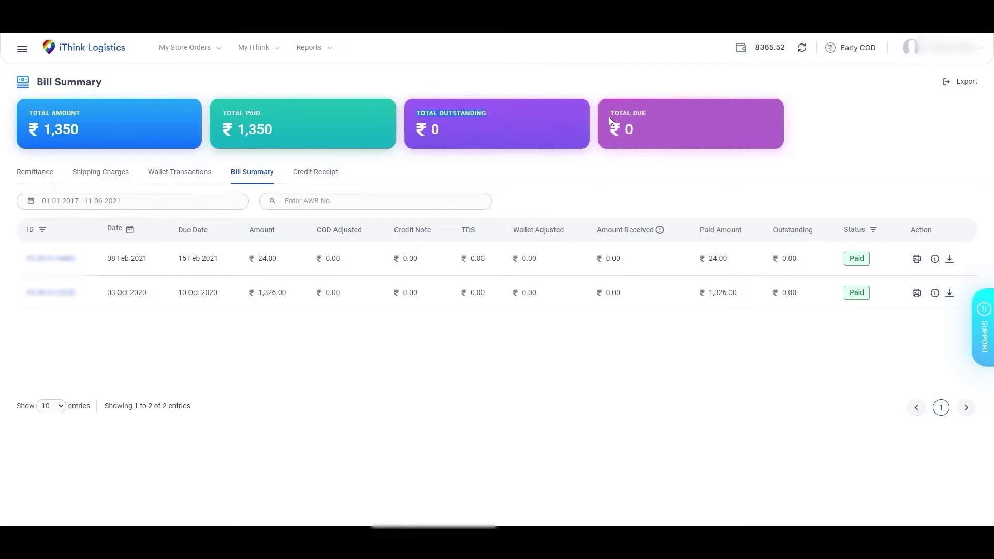
left_click_drag(610, 115, 637, 114)
left_click(624, 131)
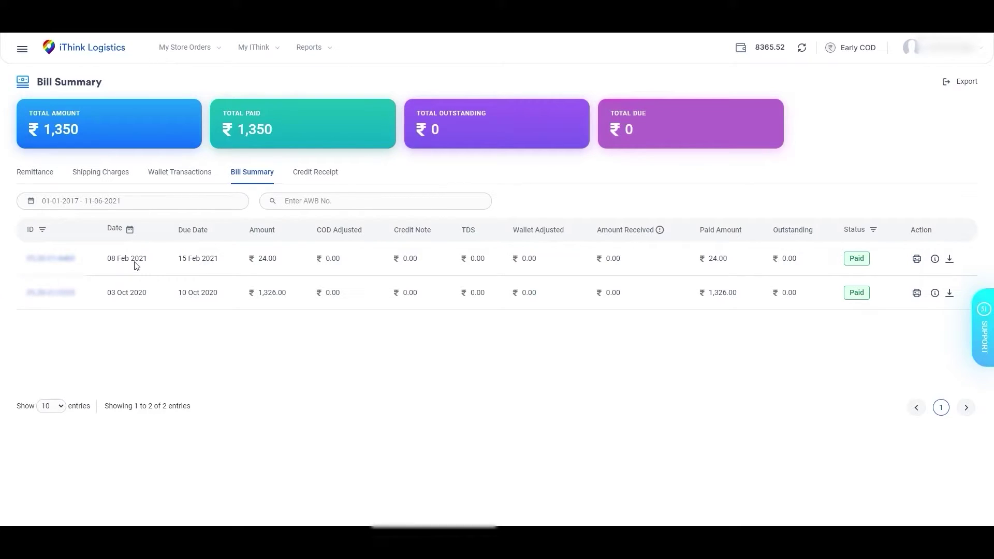
- Examine the first bill's ID, Date, Due Date, Amount and COD Adjusted columns
left_click_drag(107, 263, 151, 265)
left_click_drag(178, 231, 204, 239)
left_click(210, 236)
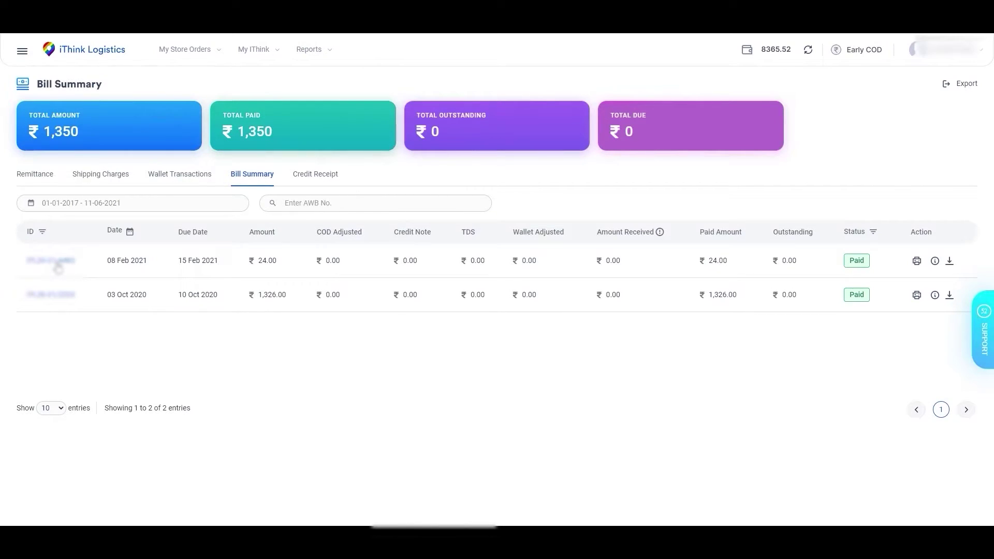
left_click_drag(28, 231, 39, 239)
left_click(42, 232)
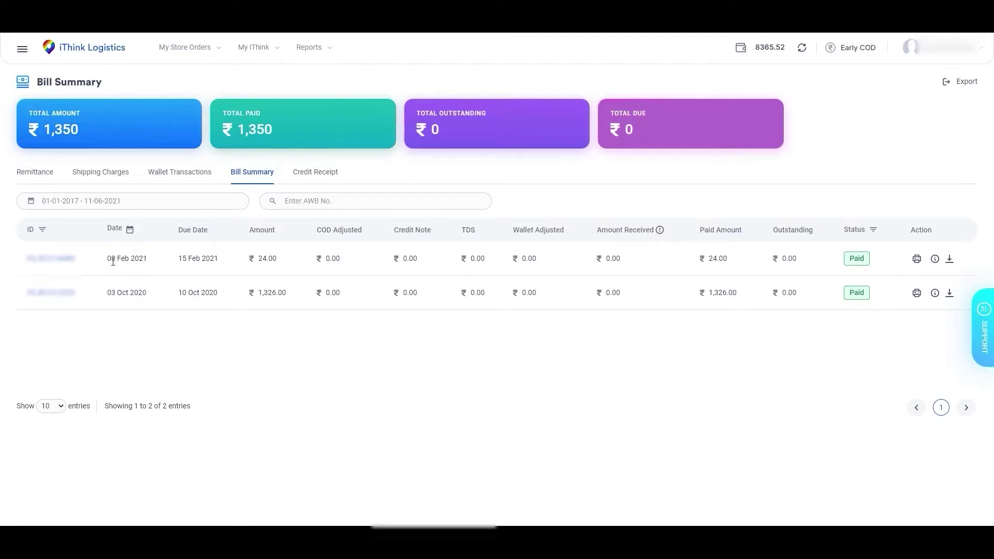
left_click_drag(108, 261, 149, 261)
left_click_drag(179, 262, 221, 263)
left_click_drag(254, 235, 281, 264)
left_click_drag(317, 231, 364, 231)
left_click_drag(324, 258, 337, 259)
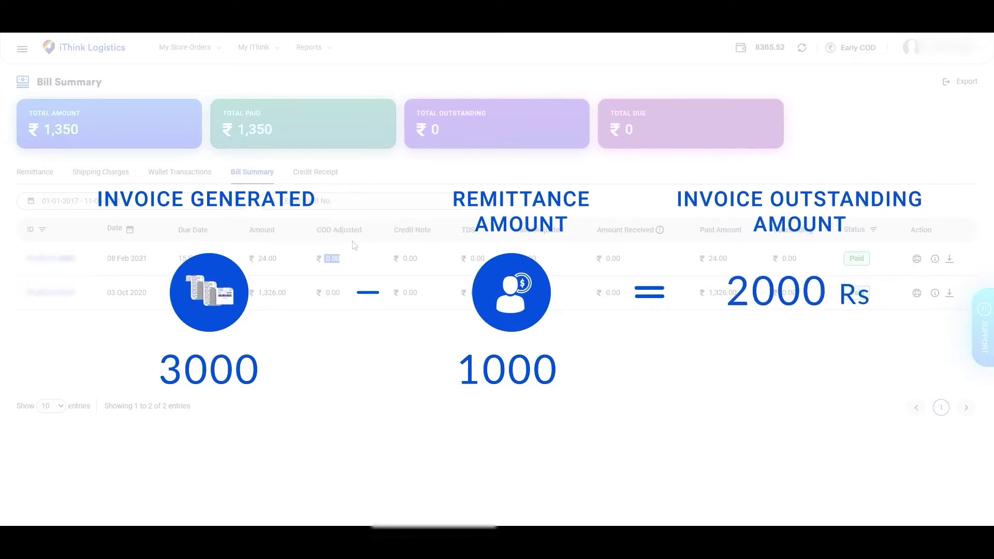
left_click(354, 245)
- Examine the first bill's Credit Note, TDS, Wallet Adjusted, Amount Received, Paid Amount and Outstanding columns
left_click_drag(393, 231, 432, 239)
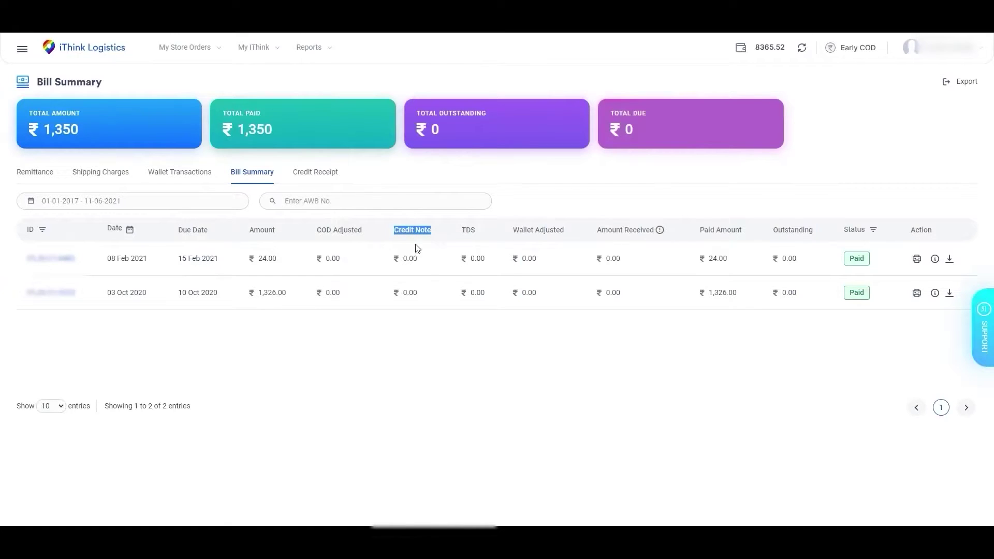
double_click(408, 263)
double_click(464, 232)
left_click_drag(467, 263, 491, 264)
left_click_drag(511, 232, 570, 235)
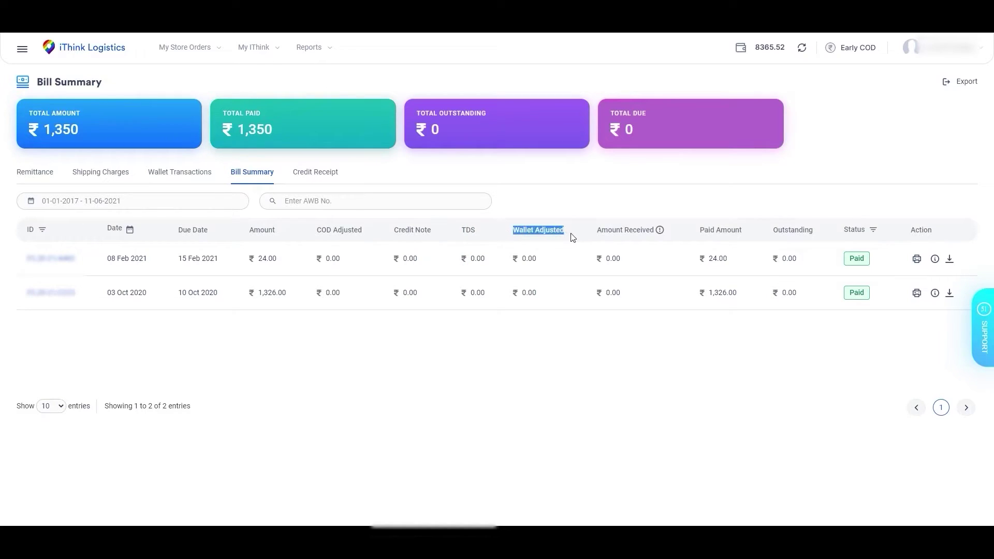
double_click(529, 262)
left_click_drag(597, 231, 661, 231)
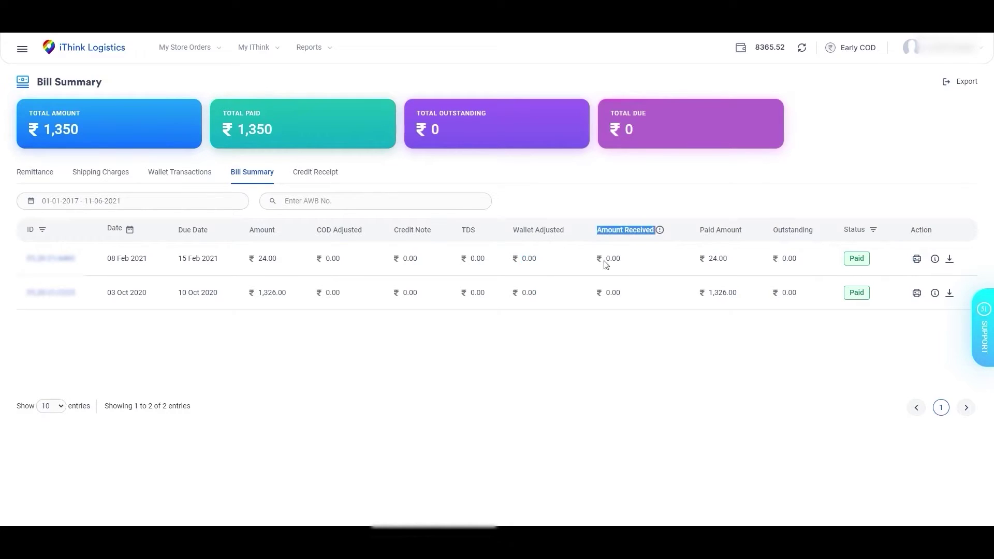
double_click(620, 260)
mouse_move(660, 231)
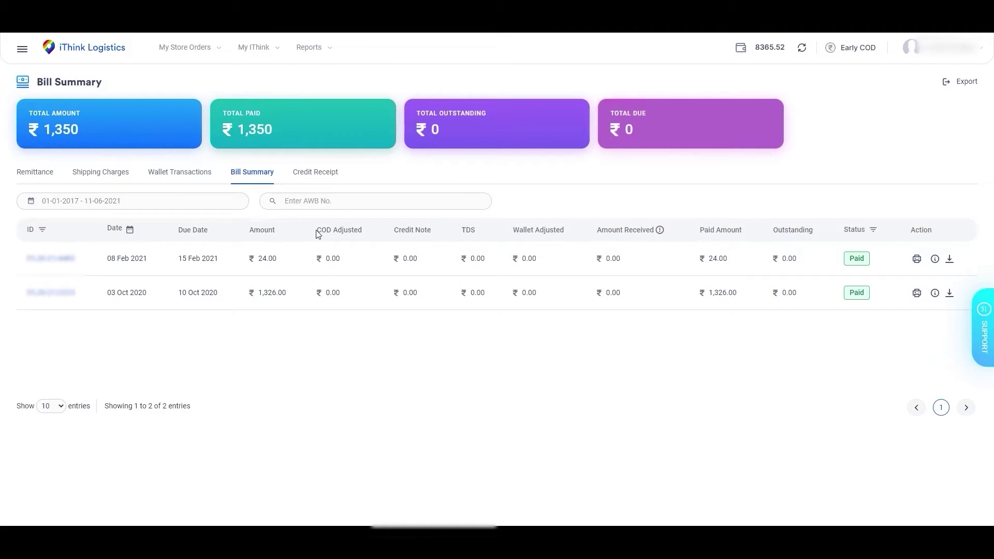
left_click_drag(318, 234, 567, 237)
left_click(699, 233)
left_click_drag(699, 232, 746, 232)
left_click_drag(709, 258, 721, 265)
left_click_drag(774, 233, 818, 237)
double_click(787, 259)
- Review the Unpaid, Paid and Partial Paid options of the Status filter, and close it without applying any
left_click(873, 230)
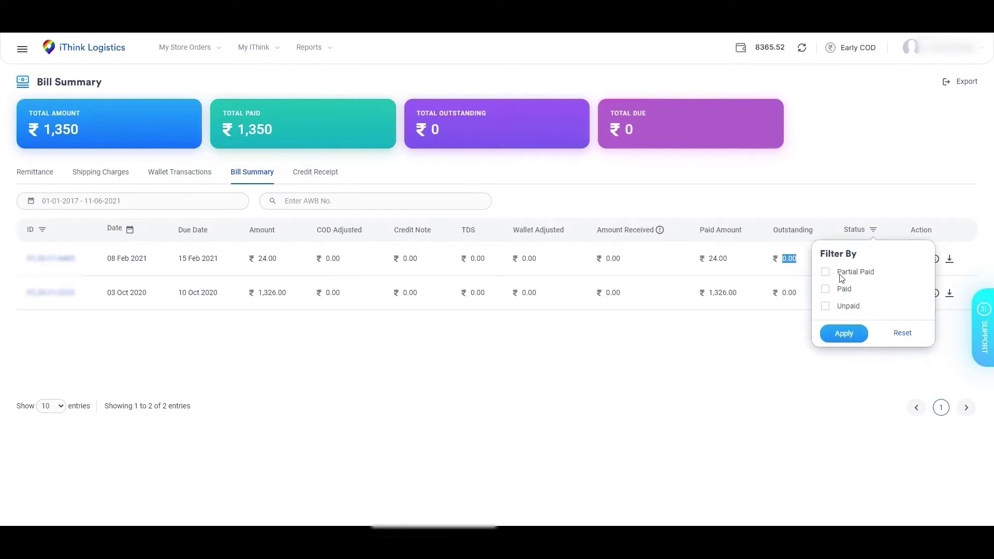
left_click(825, 307)
left_click(828, 303)
left_click(826, 292)
left_click(827, 289)
left_click(827, 271)
left_click(874, 230)
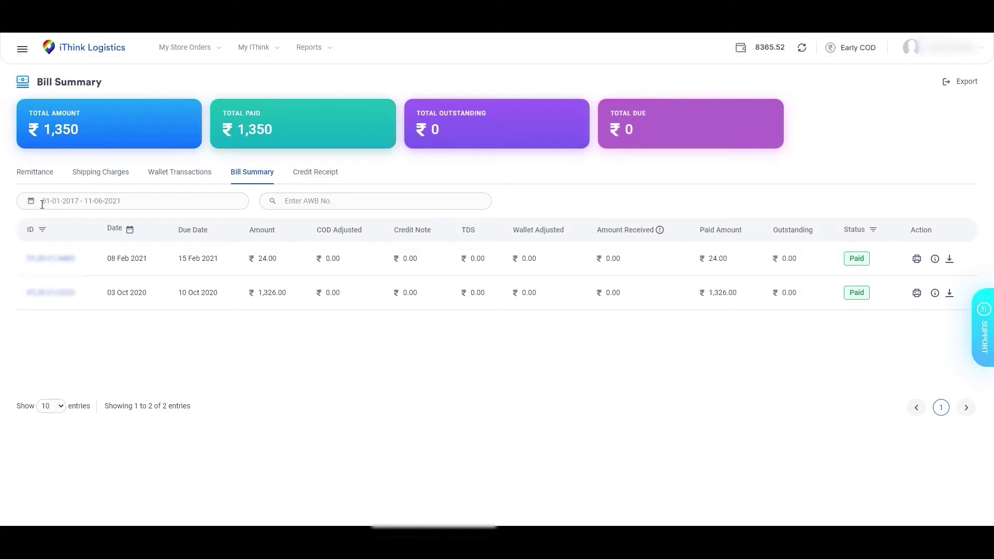
- Filter the bills to the custom date range 06-02-2017 to 29-03-2017
left_click(42, 203)
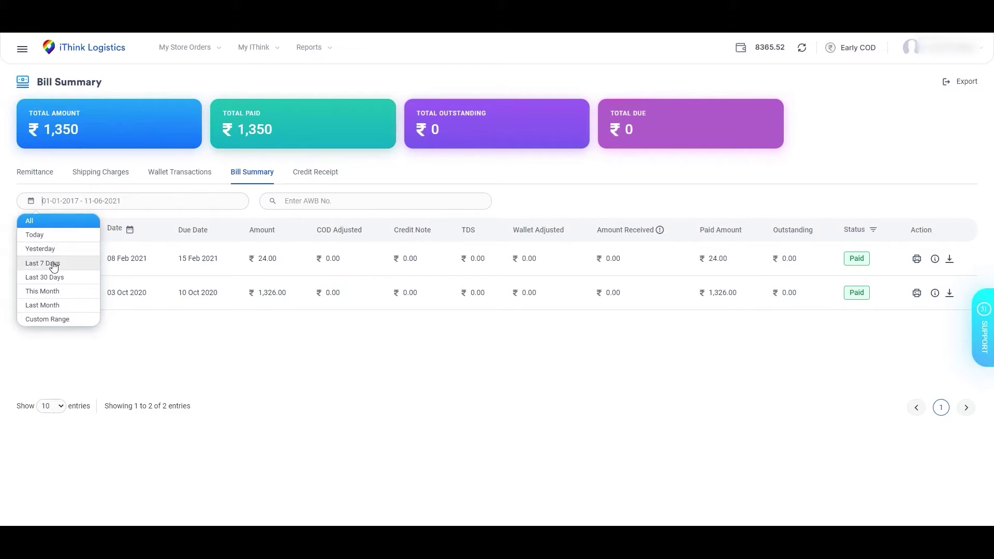
left_click(60, 327)
left_click(126, 262)
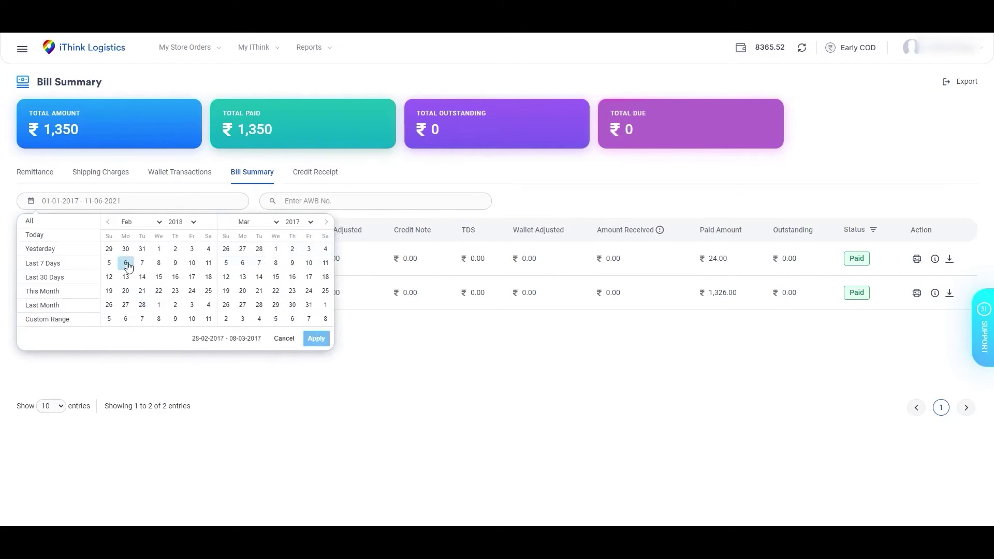
left_click(276, 307)
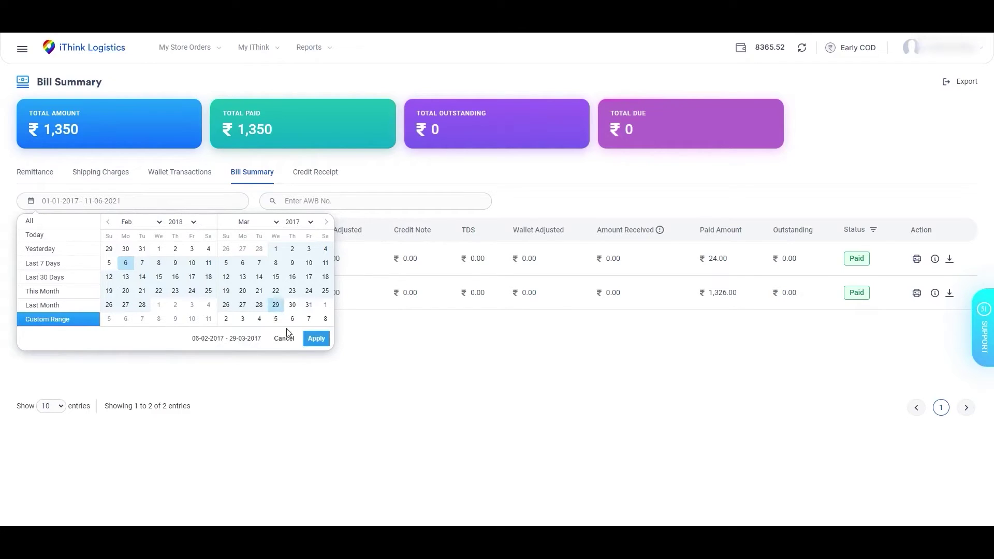
left_click(316, 339)
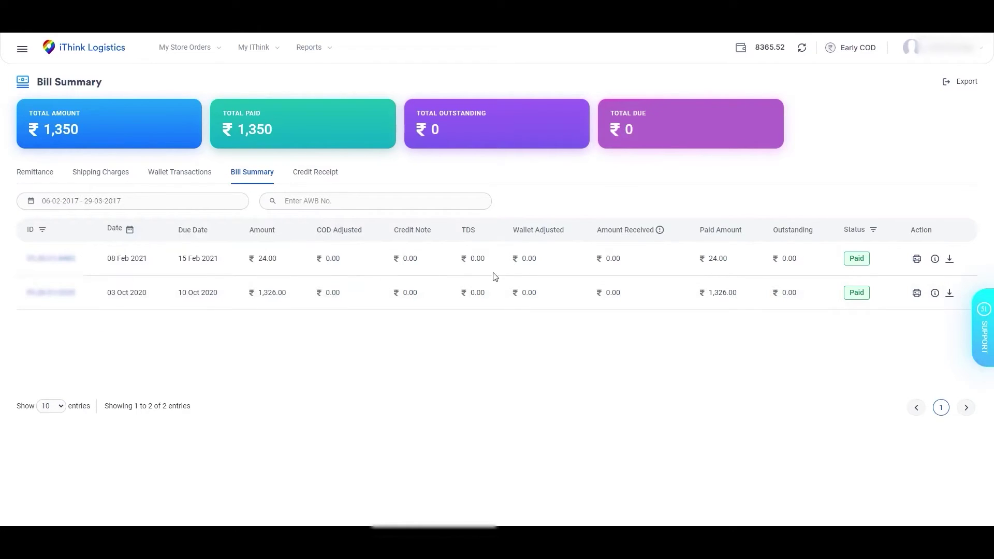
- Open the invoice ID filter of the bill table and reset it
double_click(32, 232)
left_click(44, 231)
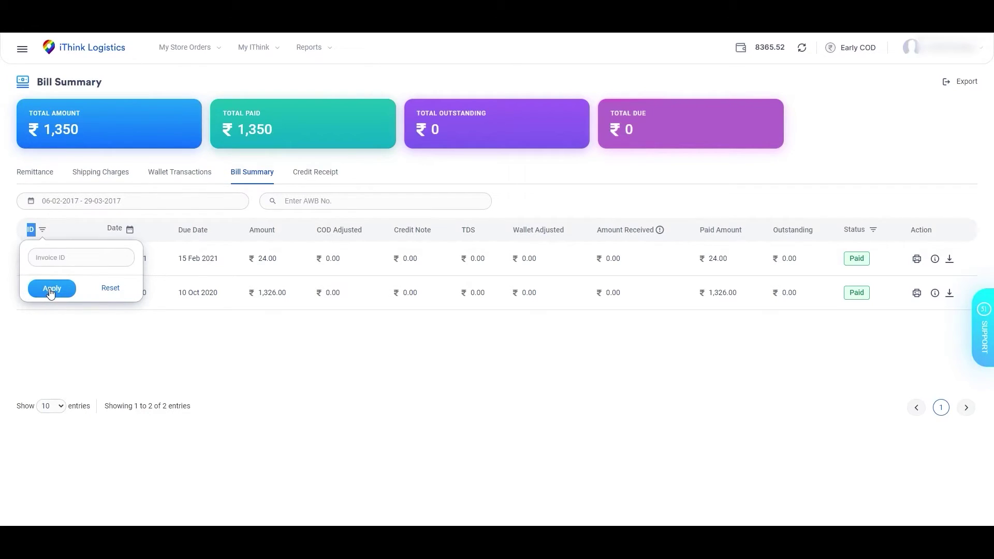
left_click(115, 292)
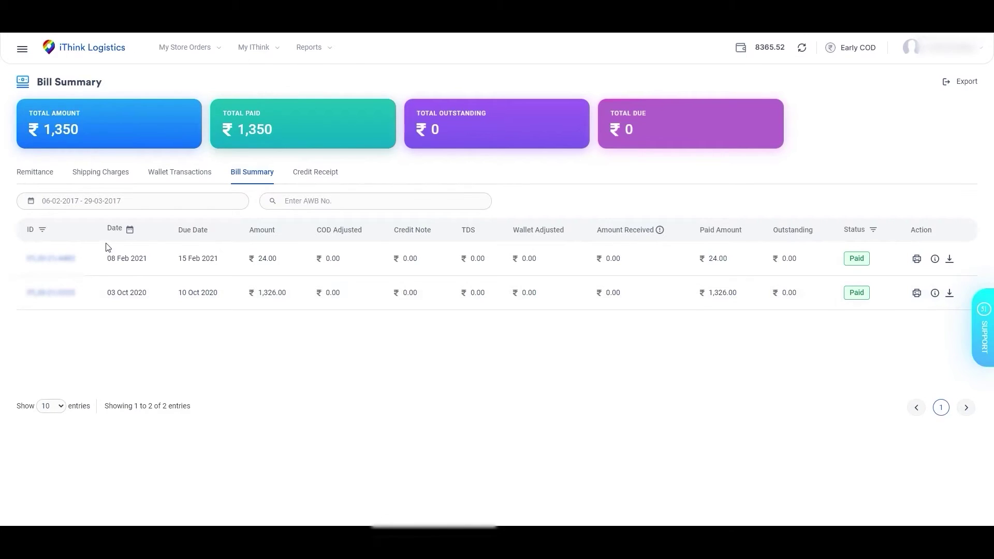
- Filter the bills by the Date column to the custom range 01-01-2017 to 28-02-2017
left_click_drag(107, 230, 128, 237)
left_click(129, 231)
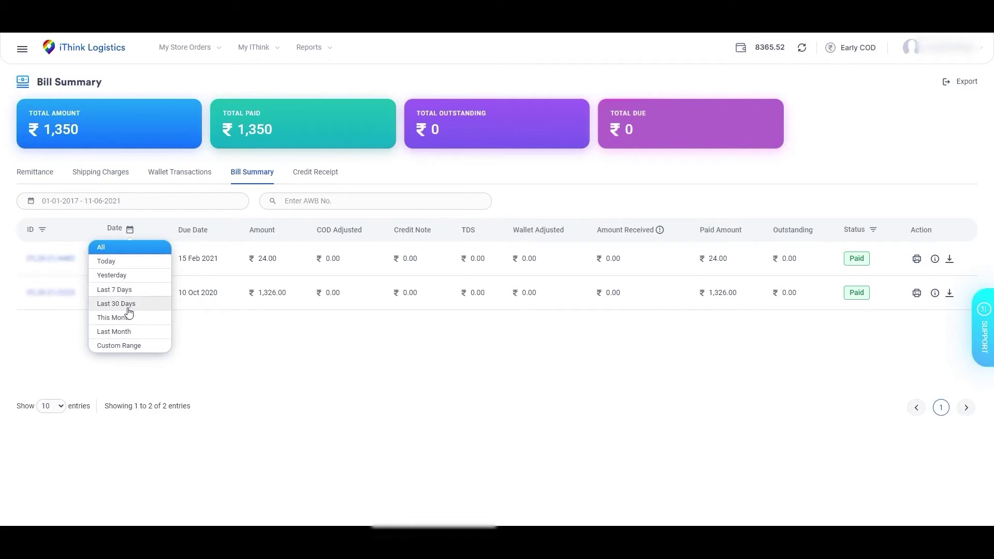
left_click(128, 346)
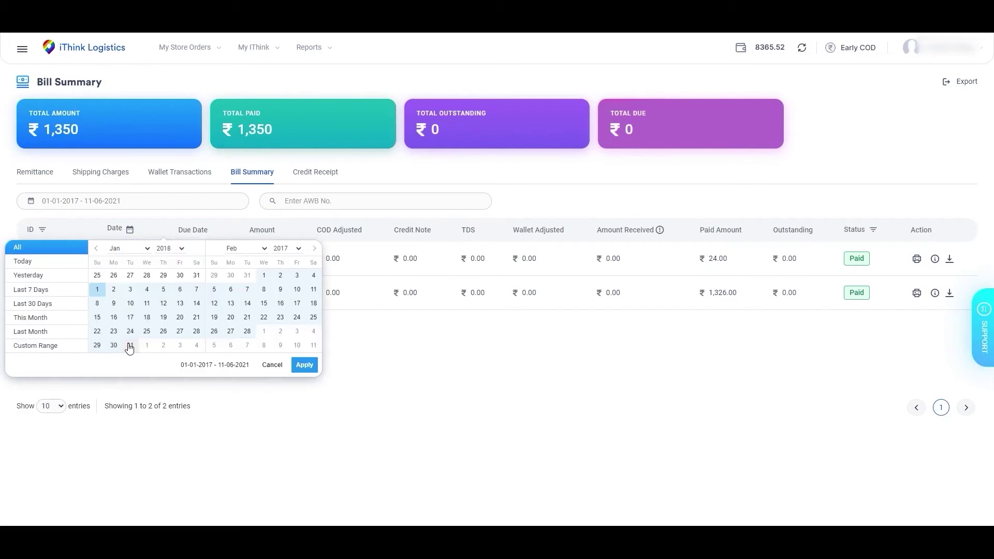
left_click(97, 289)
left_click(247, 332)
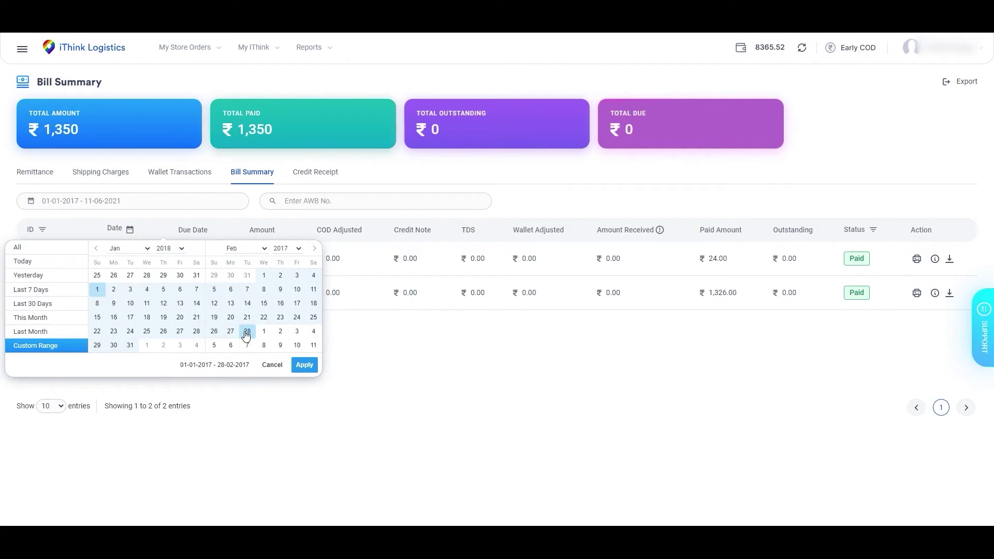
left_click(304, 366)
- Select Partial Paid, Unpaid and Paid in the Status filter, and reset the filter
left_click_drag(837, 231, 876, 236)
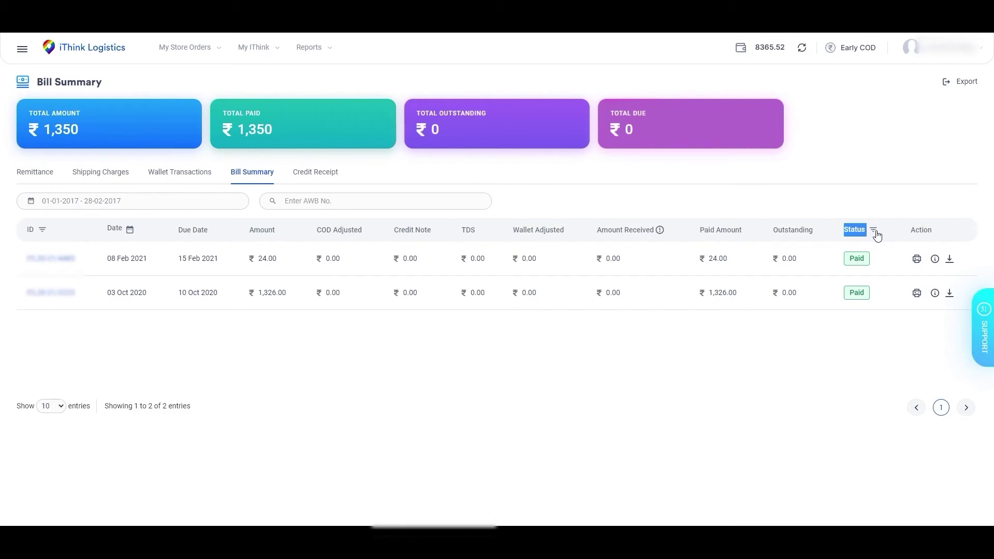
left_click(877, 233)
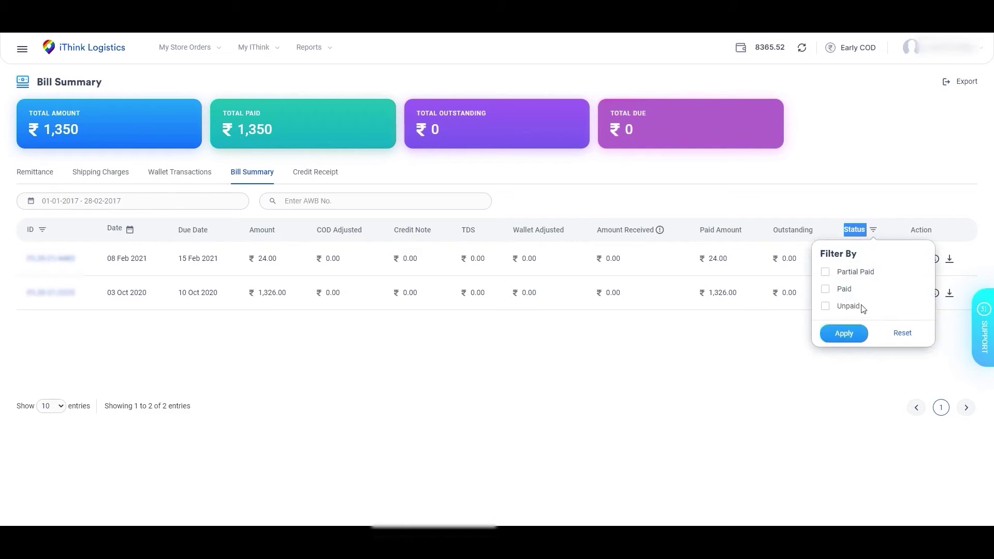
left_click(826, 274)
left_click(825, 308)
left_click(825, 290)
left_click(903, 336)
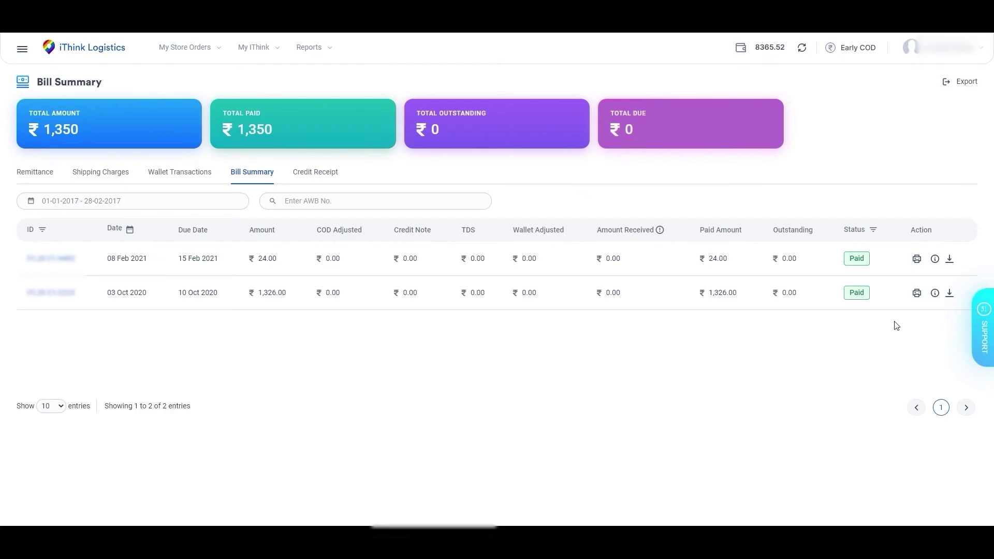
- Open the printable invoice of the 08 Feb 2021 bill and review its invoice details, due date, recipient and shipment charges
left_click_drag(909, 230, 936, 231)
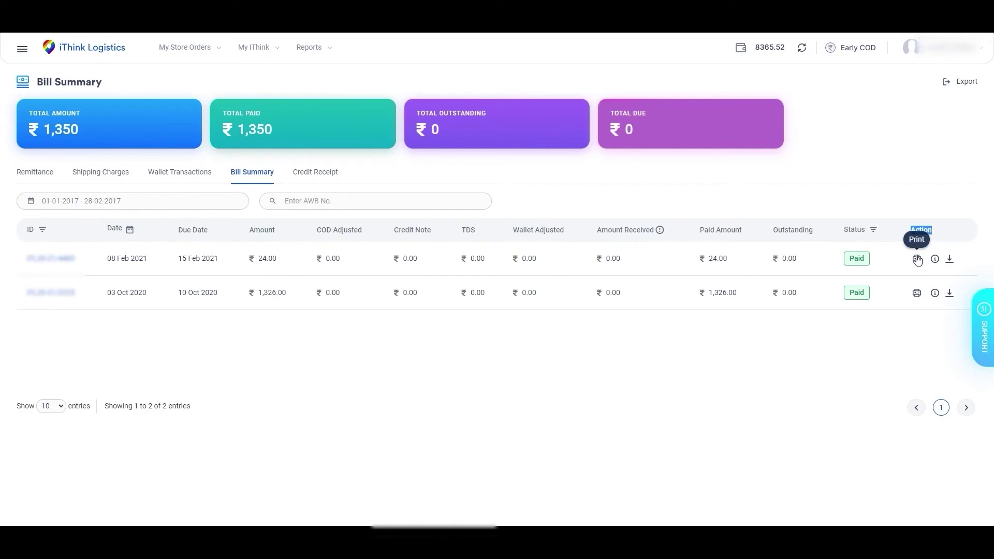
left_click(917, 260)
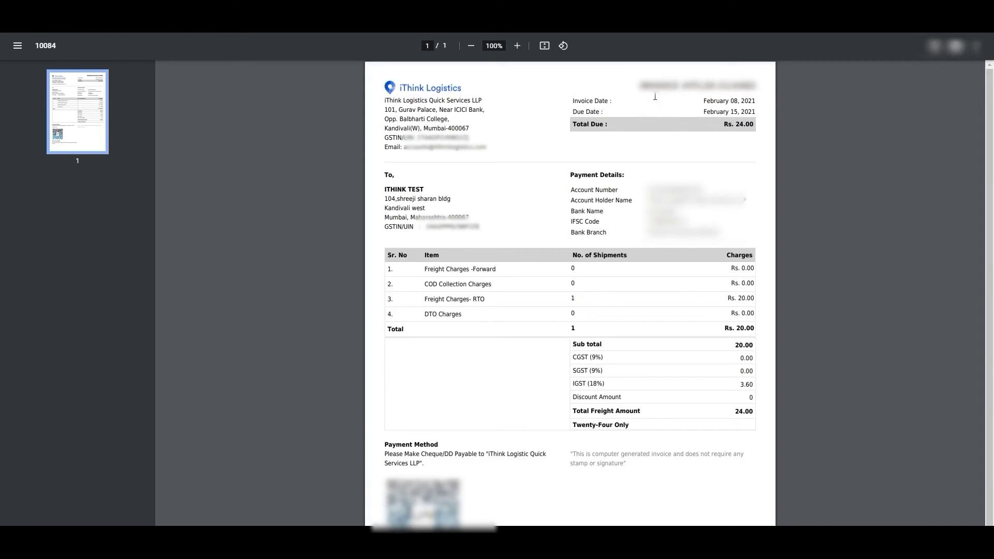
left_click_drag(655, 97, 756, 102)
left_click(737, 99)
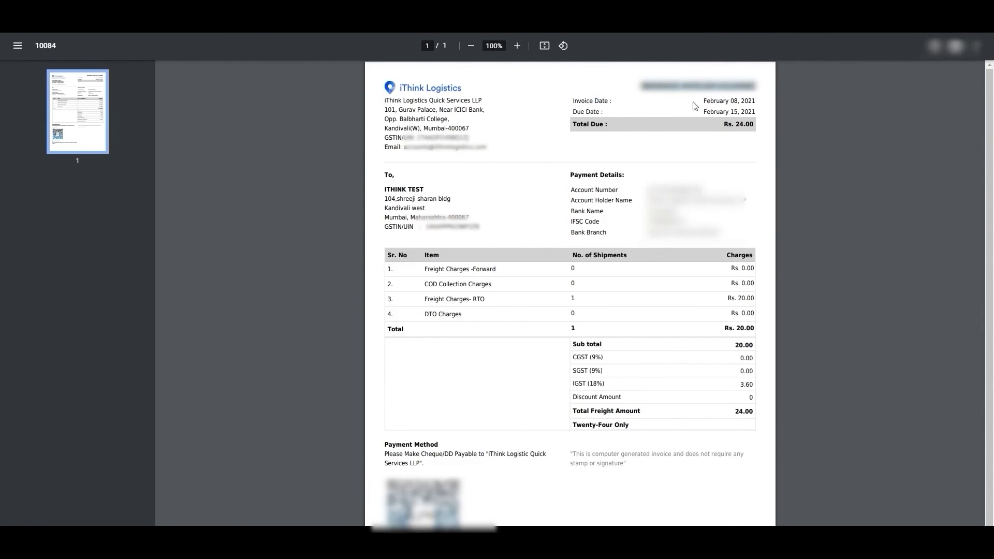
left_click_drag(703, 113, 767, 119)
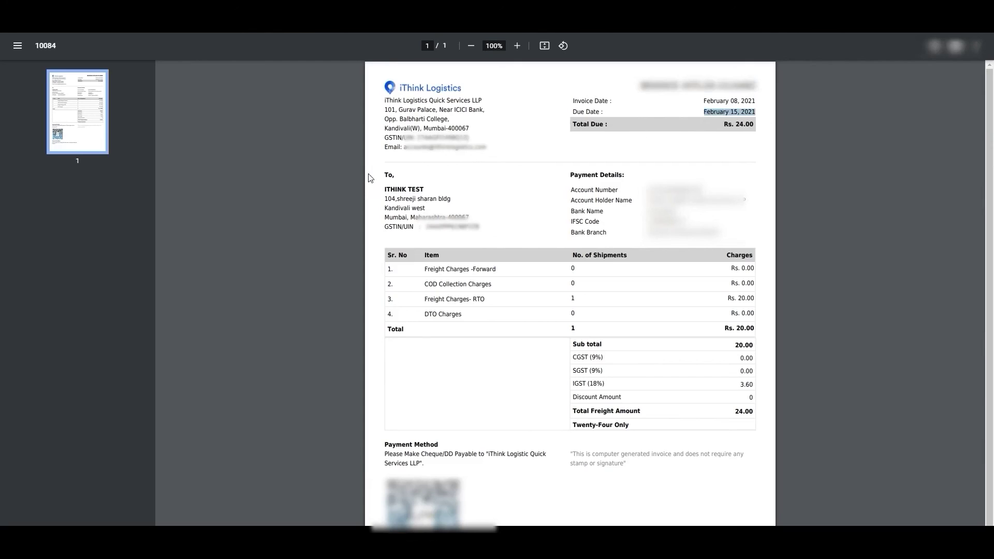
left_click_drag(384, 178, 635, 184)
left_click(393, 257)
left_click_drag(572, 257, 641, 260)
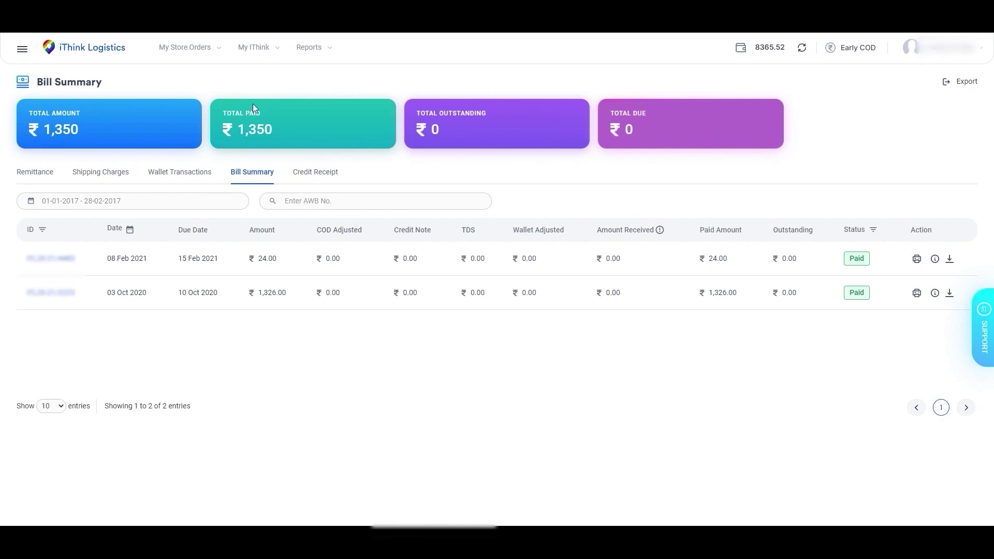
- Reopen Bill Summary from the Billing section and export the bill list
left_click(22, 49)
left_click_drag(36, 339, 60, 339)
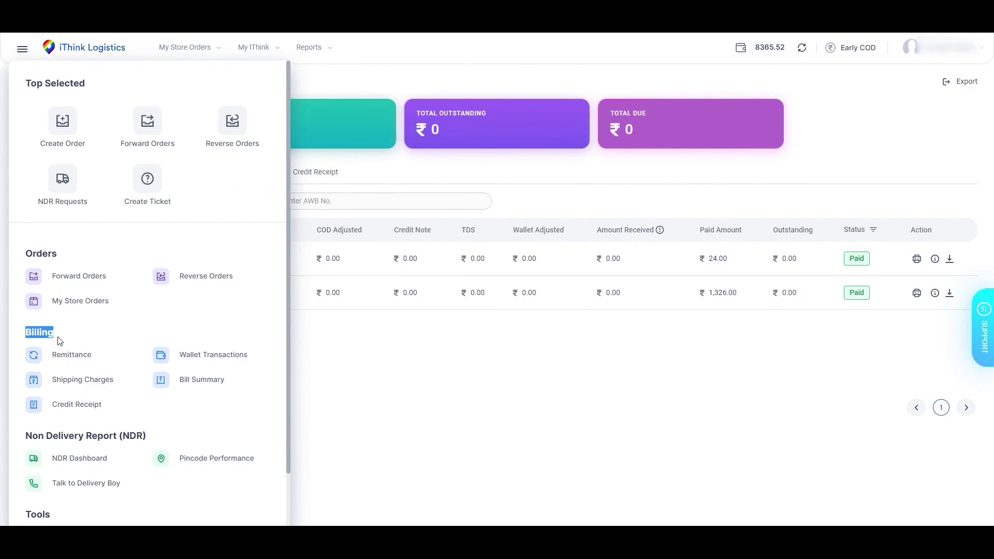
left_click(210, 384)
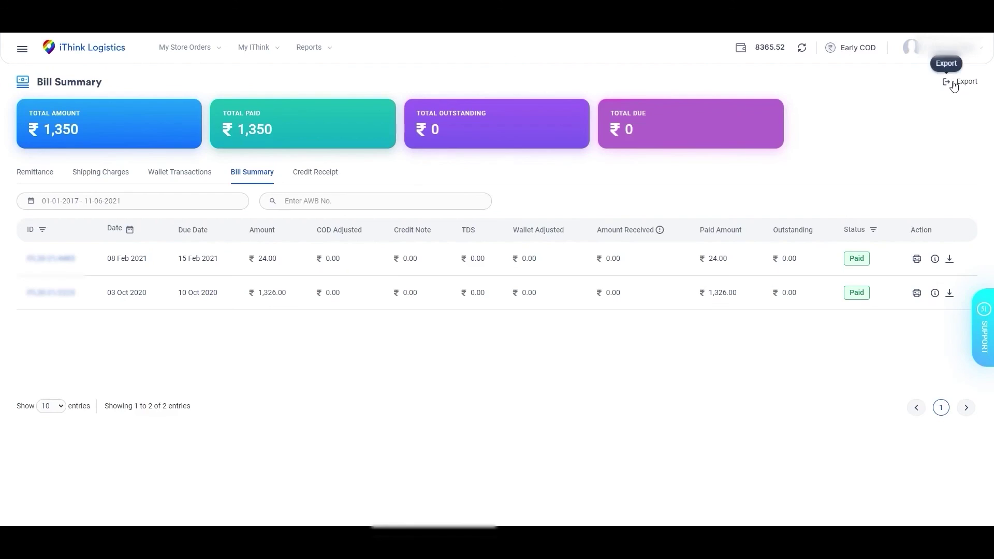
left_click(951, 86)
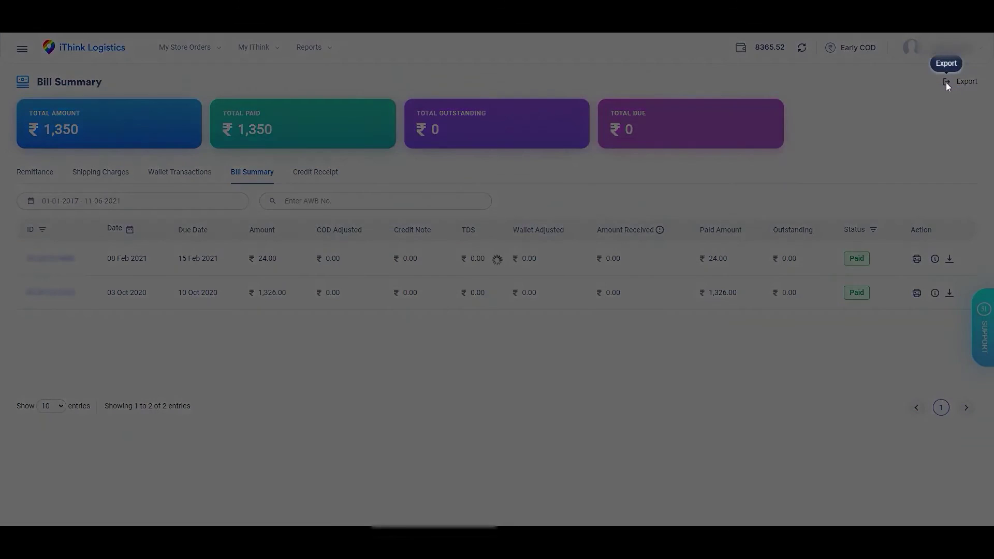